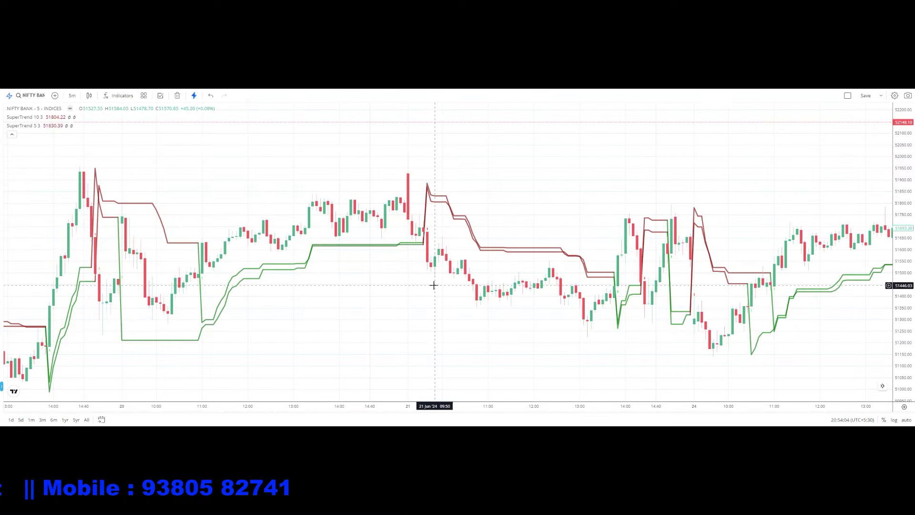
{"action": "mouse_move", "coordinate": [28, 119]}
{"action": "mouse_move", "coordinate": [52, 127]}
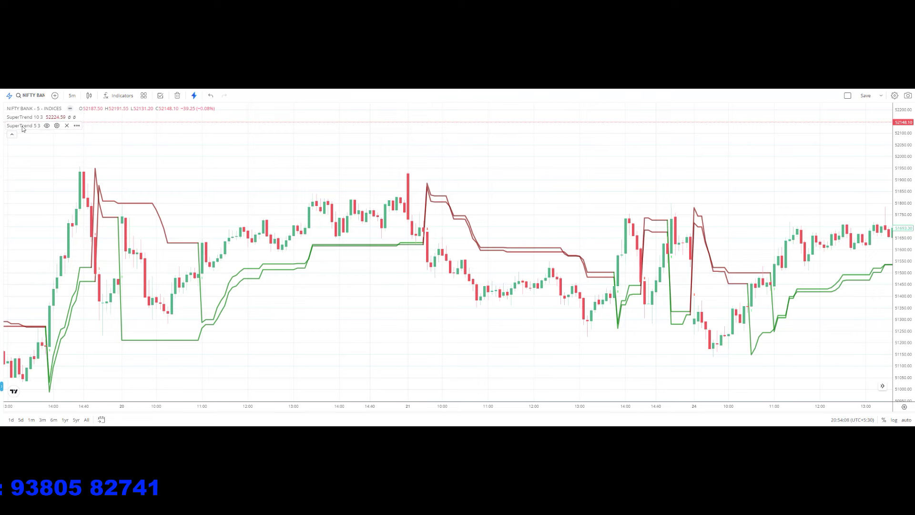
{"action": "left_click", "coordinate": [57, 125]}
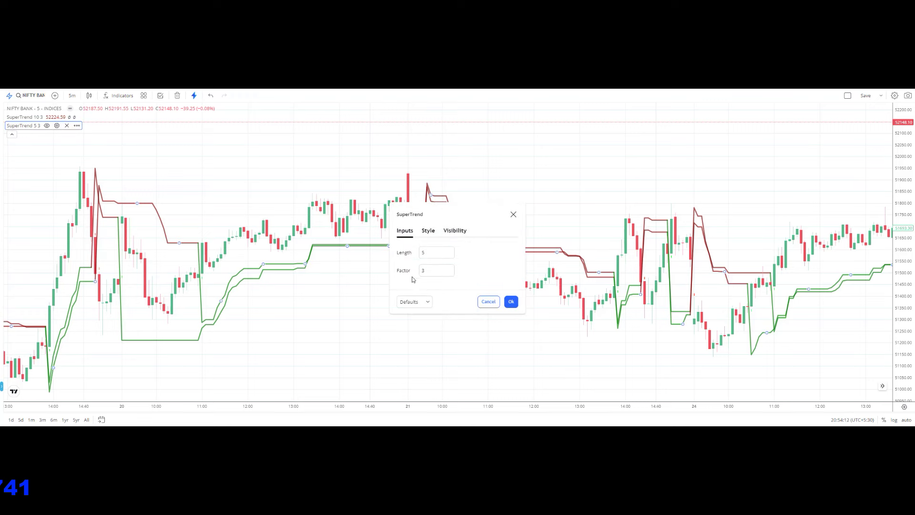
{"action": "left_click", "coordinate": [427, 233]}
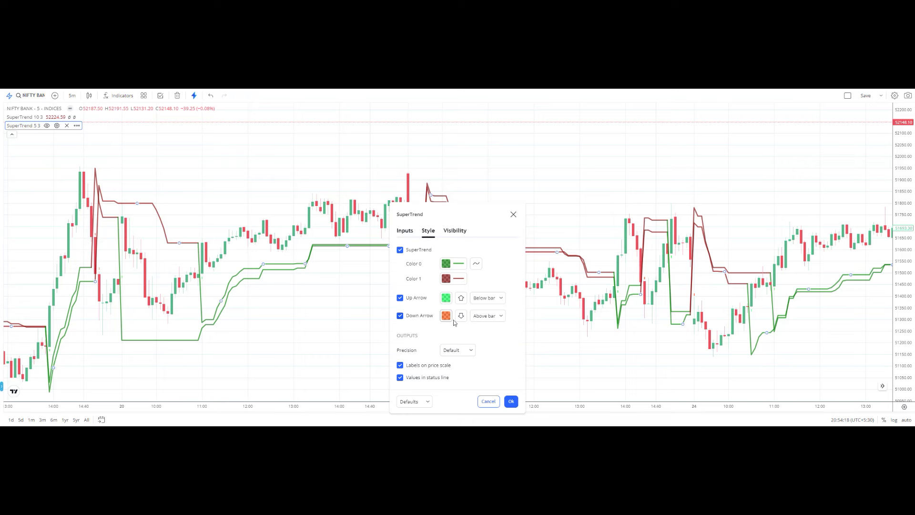
{"action": "left_click", "coordinate": [511, 401]}
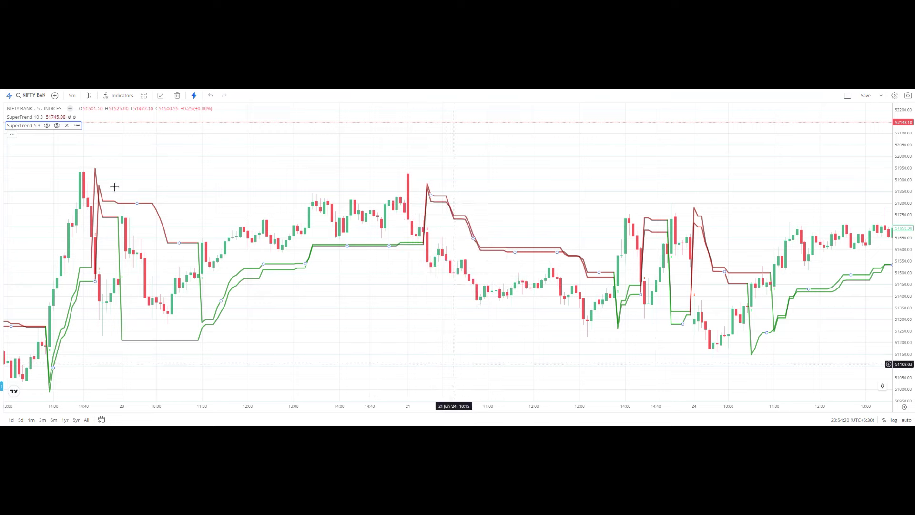
{"action": "left_click", "coordinate": [59, 117]}
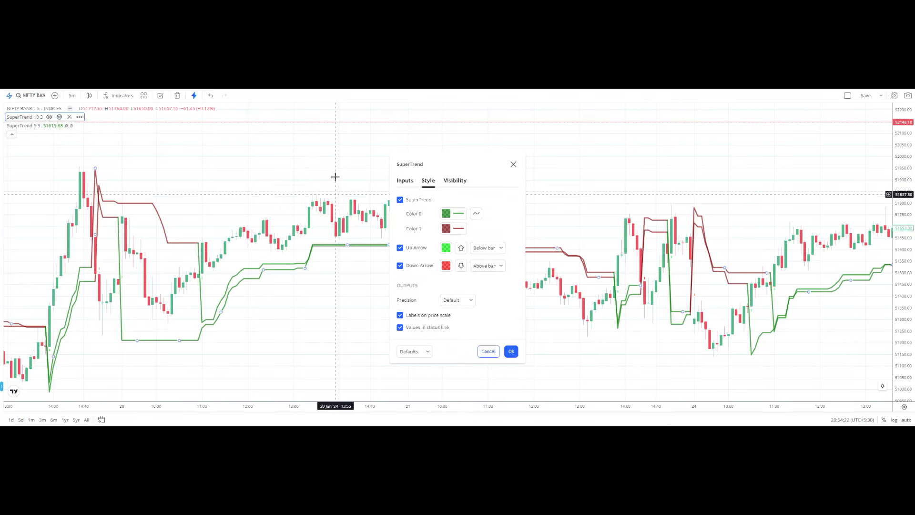
{"action": "left_click", "coordinate": [405, 180]}
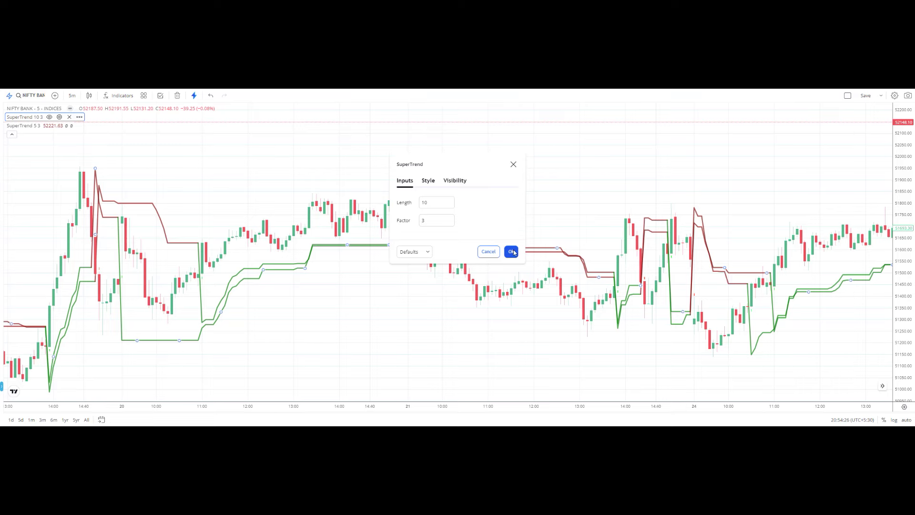
{"action": "left_click", "coordinate": [511, 252]}
Zoom and pan across 20–21 June to review both SuperTrends turning red after the opening spike
{"action": "scroll", "coordinate": [413, 231], "scroll_direction": "up", "scroll_amount": 2}
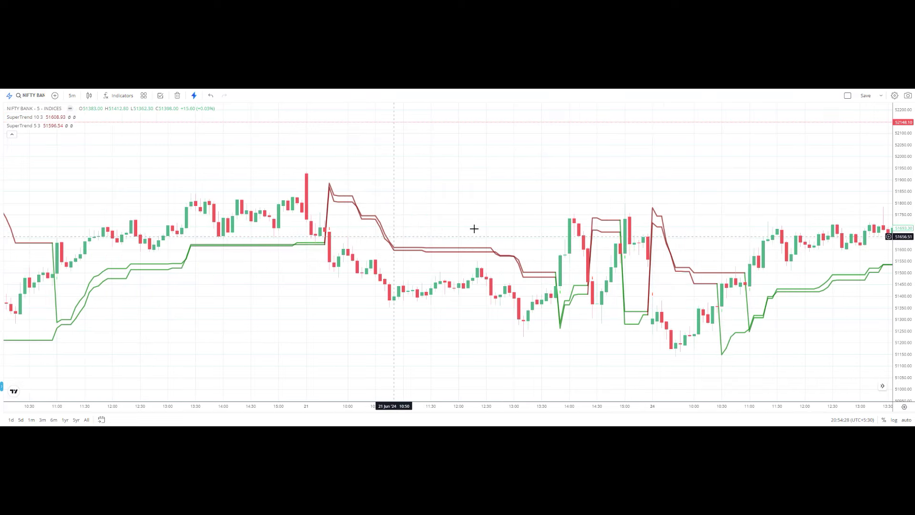
{"action": "left_click_drag", "start_coordinate": [412, 230], "coordinate": [437, 221]}
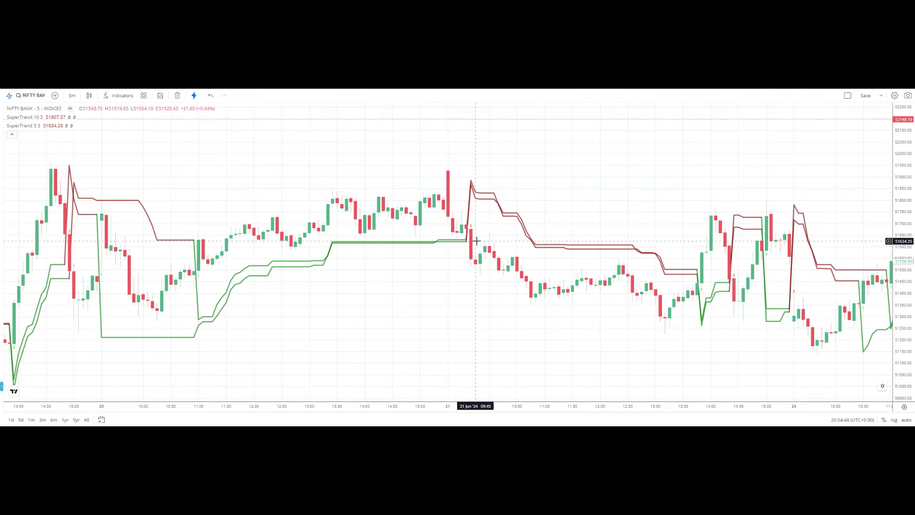
{"action": "scroll", "coordinate": [422, 229], "scroll_direction": "up", "scroll_amount": 2}
{"action": "left_click_drag", "start_coordinate": [421, 229], "coordinate": [490, 228]}
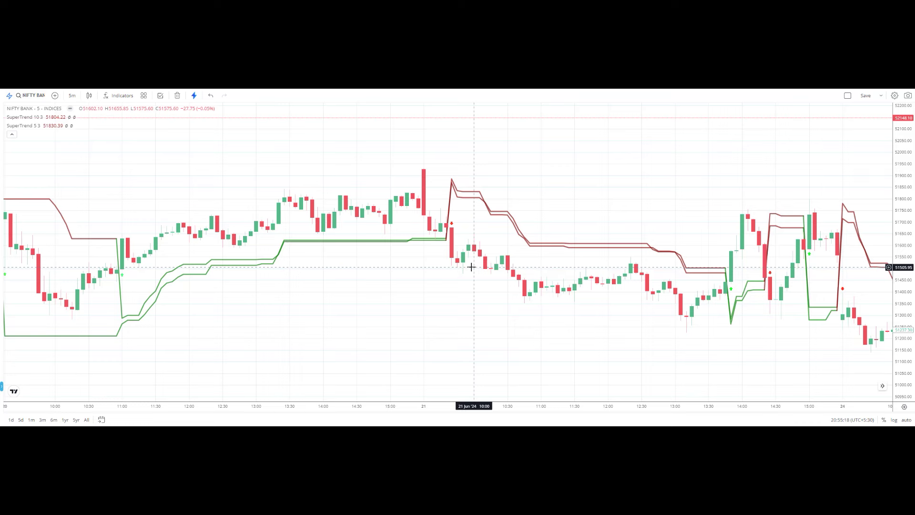
{"action": "left_click_drag", "start_coordinate": [471, 267], "coordinate": [559, 285]}
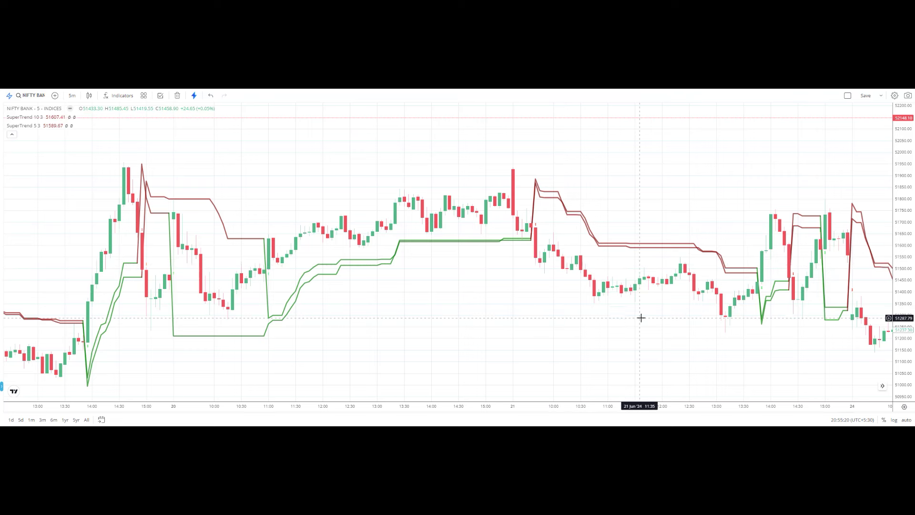
{"action": "left_click_drag", "start_coordinate": [599, 320], "coordinate": [593, 318]}
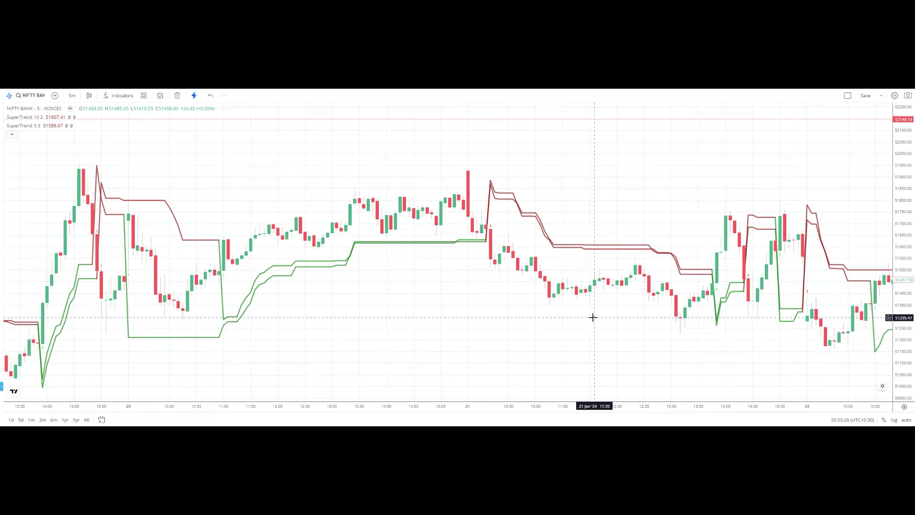
{"action": "left_click_drag", "start_coordinate": [593, 317], "coordinate": [514, 311]}
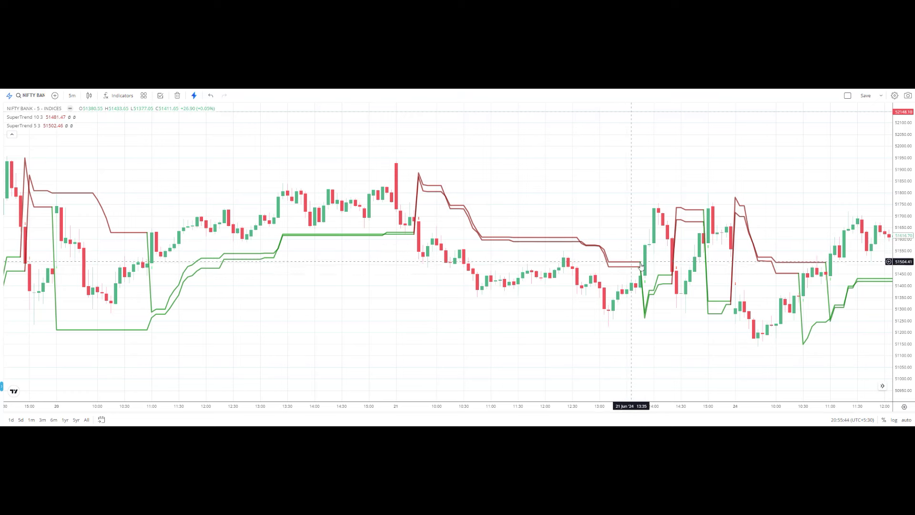
Zoom and pan to 24 June, then stretch the price scale to show the 11:00 green flip
{"action": "scroll", "coordinate": [638, 264], "scroll_direction": "right", "scroll_amount": 3}
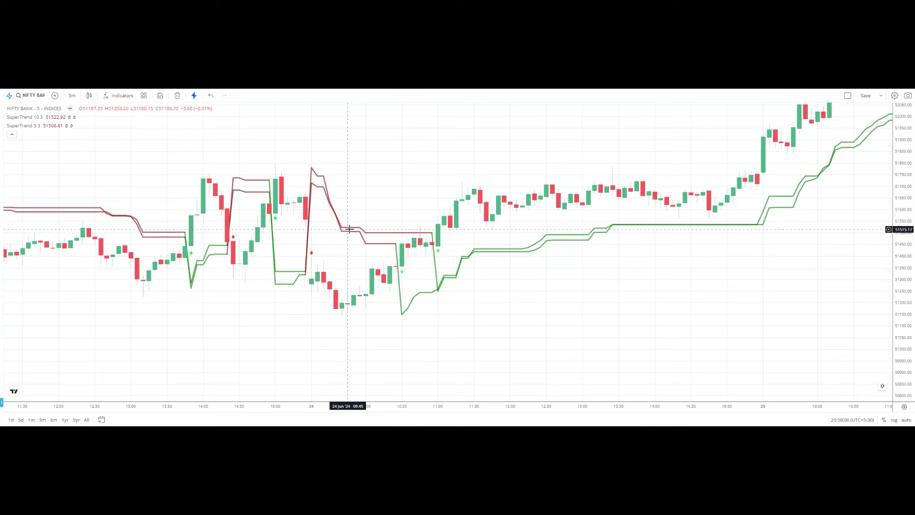
{"action": "scroll", "coordinate": [374, 306], "scroll_direction": "up", "scroll_amount": 3}
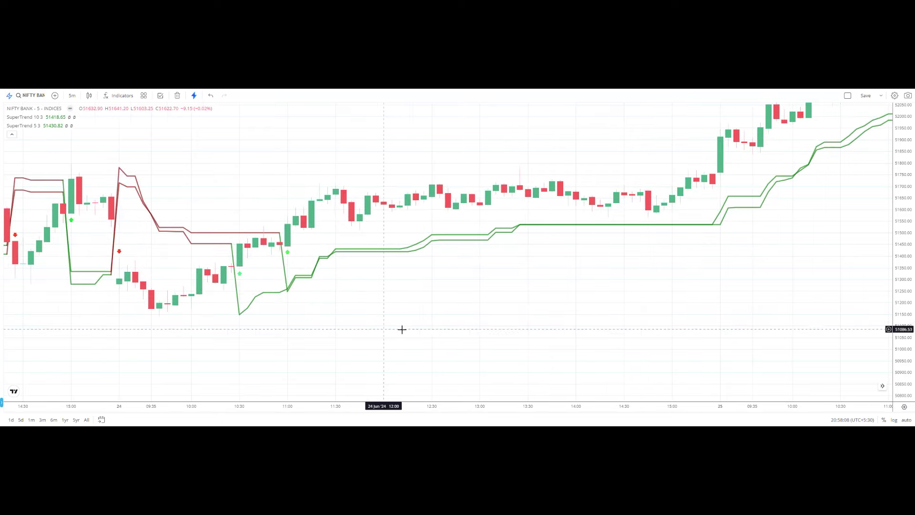
{"action": "scroll", "coordinate": [477, 263], "scroll_direction": "left", "scroll_amount": 5}
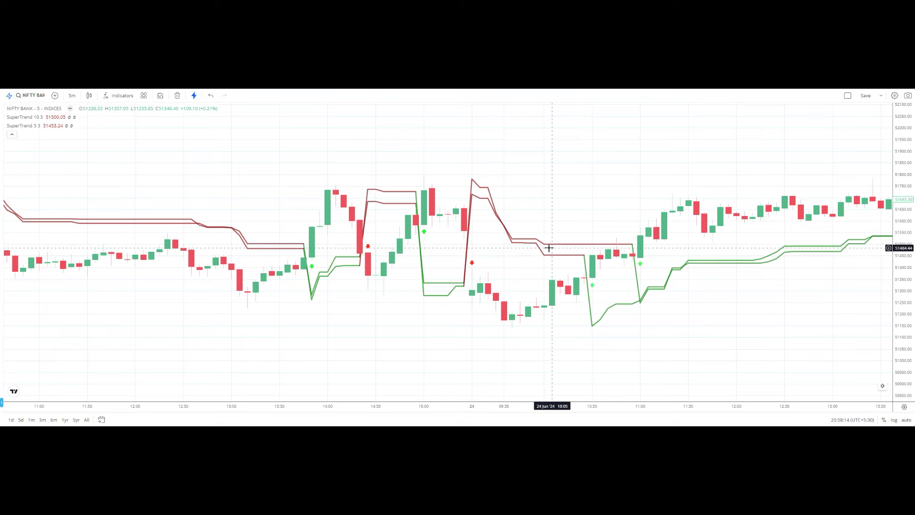
{"action": "scroll", "coordinate": [549, 248], "scroll_direction": "down", "scroll_amount": 2}
{"action": "scroll", "coordinate": [562, 252], "scroll_direction": "up", "scroll_amount": 1}
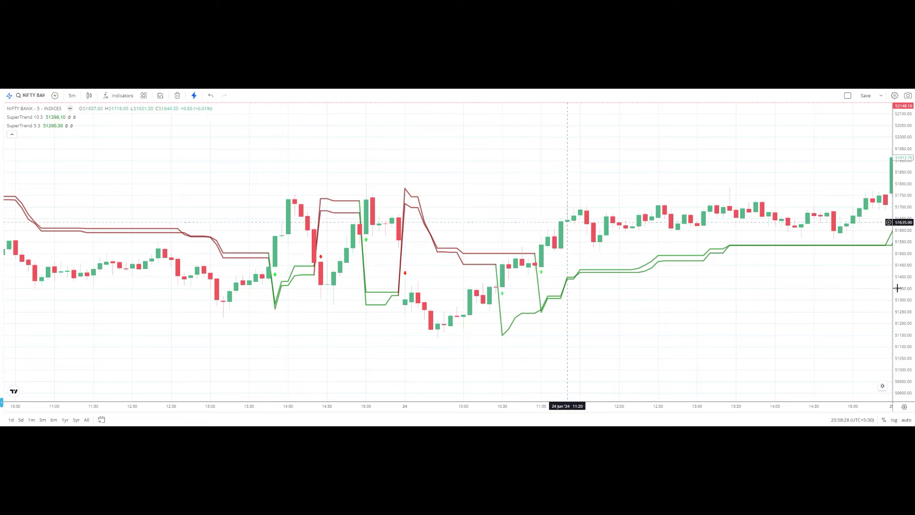
{"action": "left_click_drag", "start_coordinate": [903, 341], "coordinate": [902, 317]}
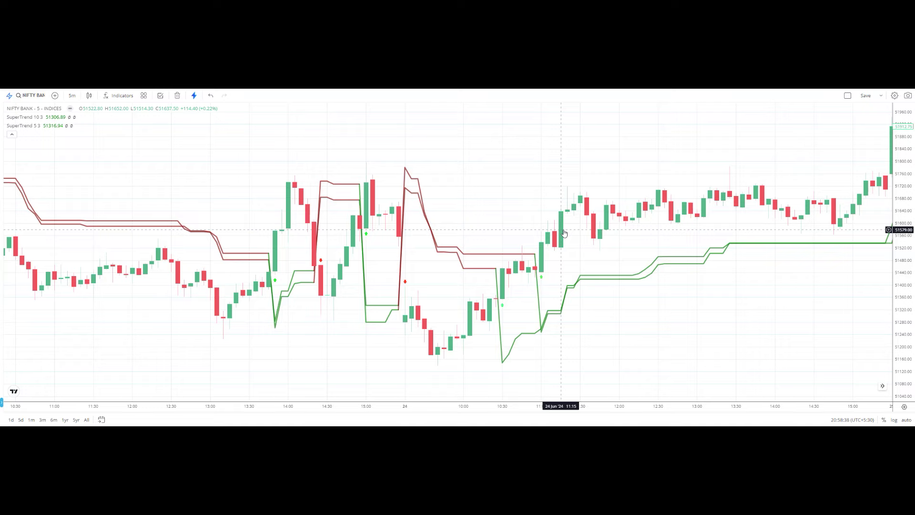
Pan forward to the 25 June rally, with both green SuperTrend lines trailing below price
{"action": "scroll", "coordinate": [568, 234], "scroll_direction": "down", "scroll_amount": 2}
{"action": "scroll", "coordinate": [474, 267], "scroll_direction": "right", "scroll_amount": 5}
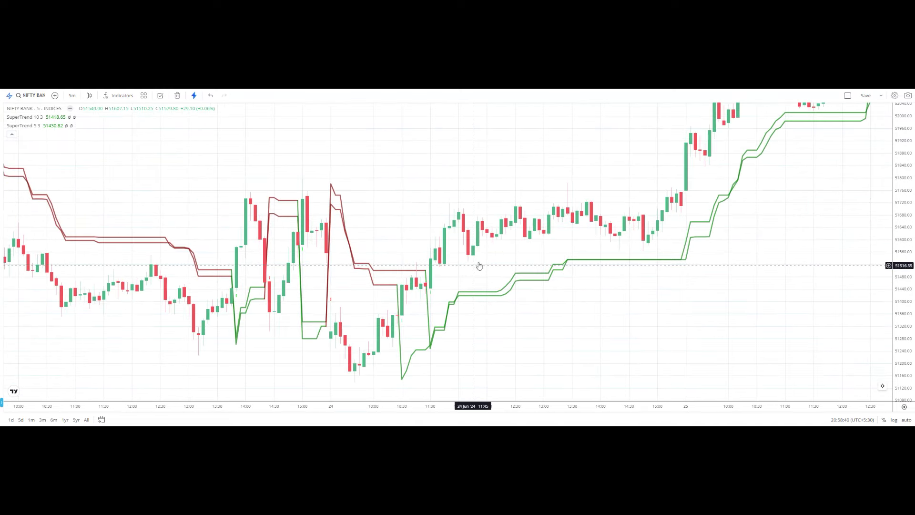
{"action": "scroll", "coordinate": [482, 280], "scroll_direction": "right", "scroll_amount": 4}
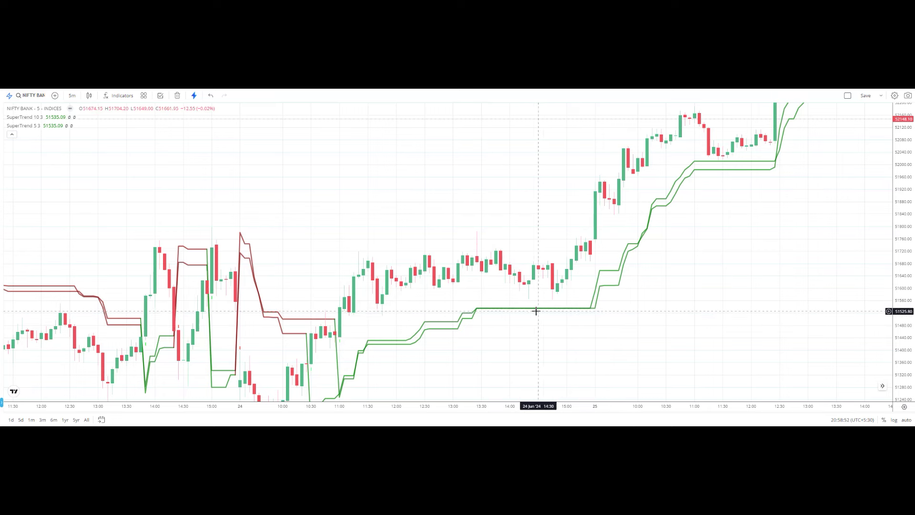
{"action": "scroll", "coordinate": [577, 307], "scroll_direction": "right", "scroll_amount": 5}
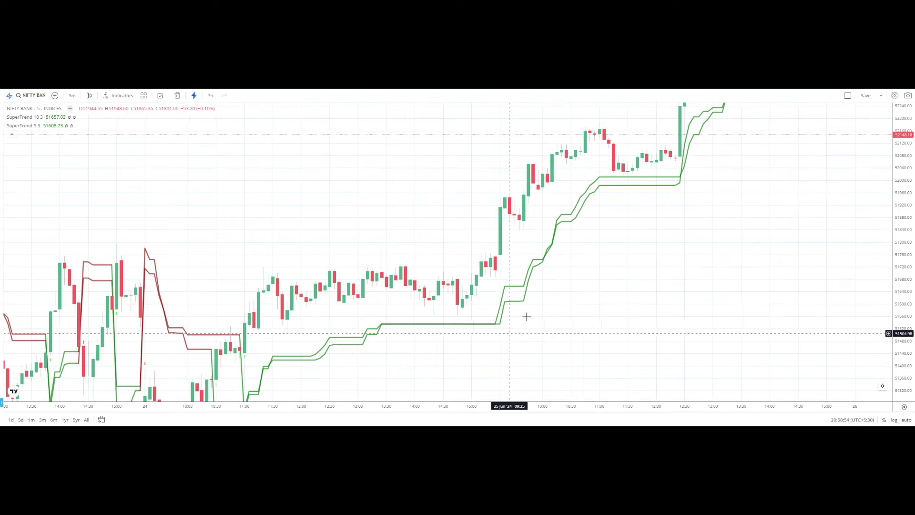
{"action": "scroll", "coordinate": [524, 264], "scroll_direction": "right", "scroll_amount": 1}
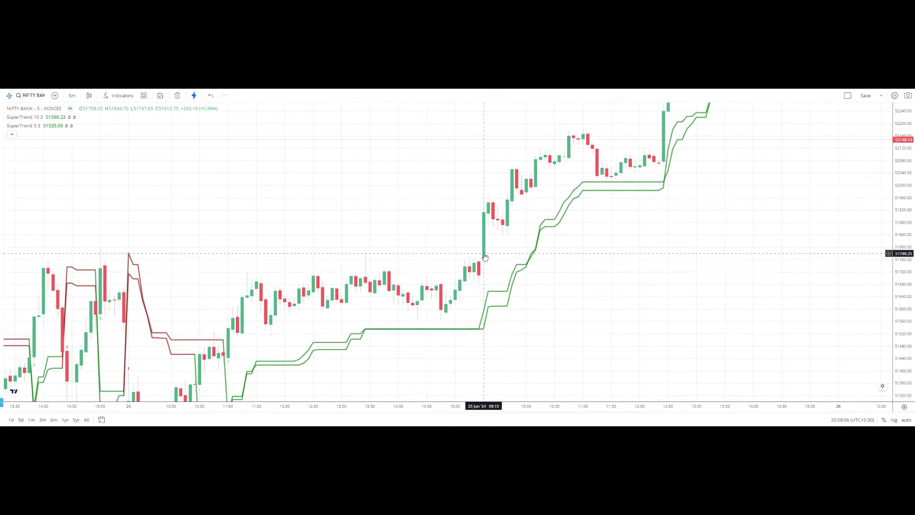
{"action": "left_click_drag", "start_coordinate": [485, 257], "coordinate": [426, 259]}
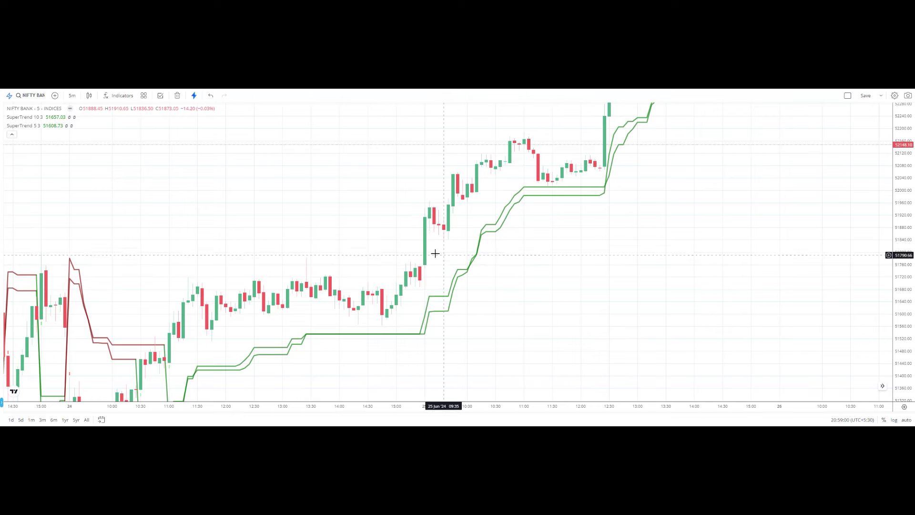
{"action": "scroll", "coordinate": [479, 278], "scroll_direction": "right", "scroll_amount": 3}
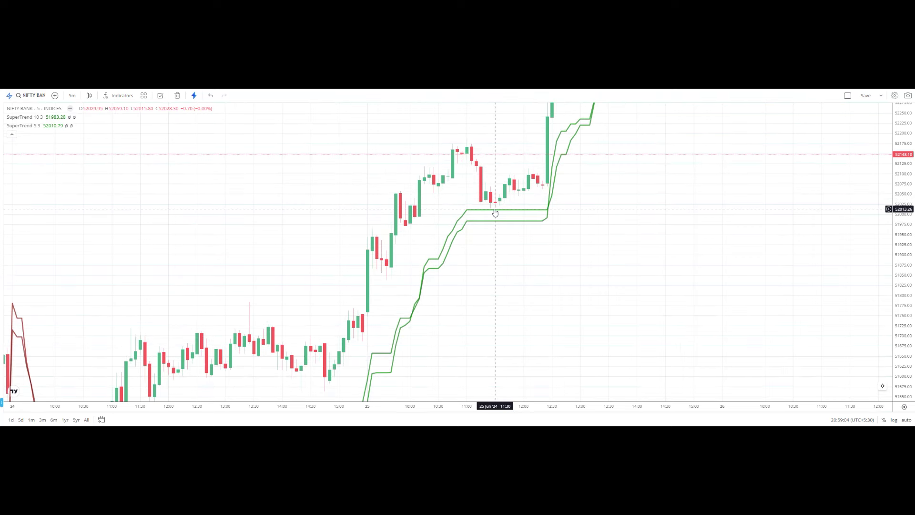
Open the SuperTrend 5 3 settings, close them unchanged, and deselect the line
{"action": "double_click", "coordinate": [494, 209]}
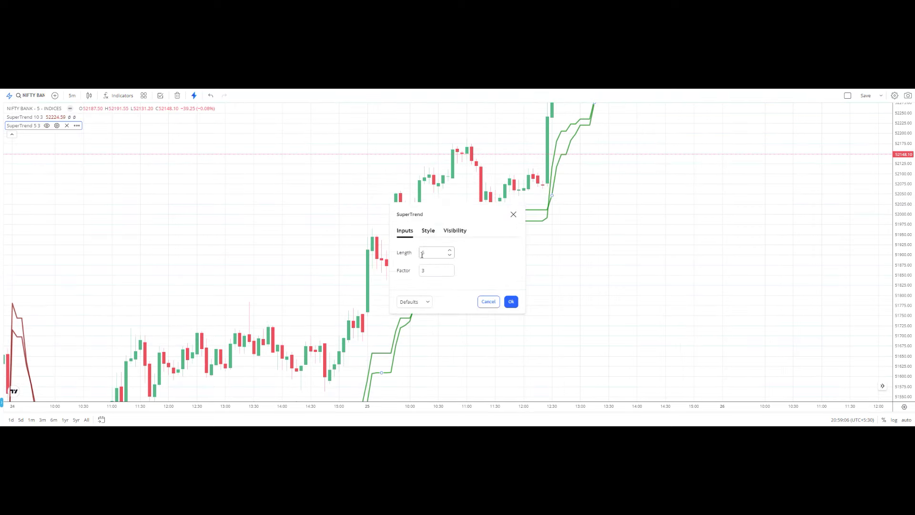
{"action": "left_click", "coordinate": [511, 301]}
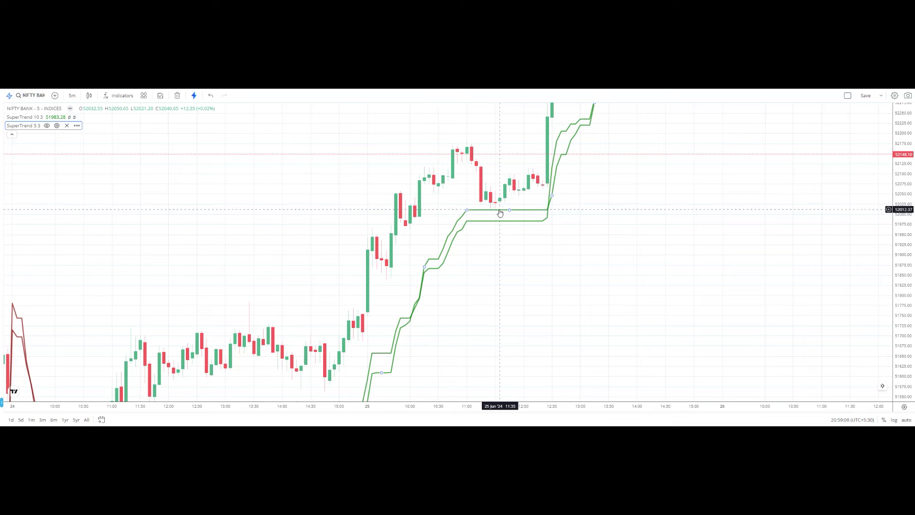
{"action": "scroll", "coordinate": [501, 211], "scroll_direction": "down", "scroll_amount": 1}
{"action": "left_click", "coordinate": [571, 243]}
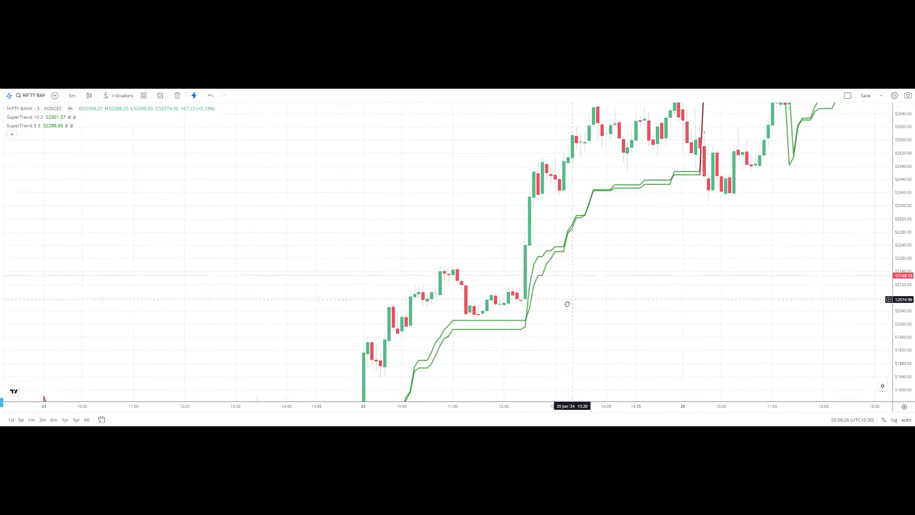
Zoom in on 18–19 June and stretch the price axis so the candles look taller
{"action": "scroll", "coordinate": [502, 276], "scroll_direction": "up", "scroll_amount": 3}
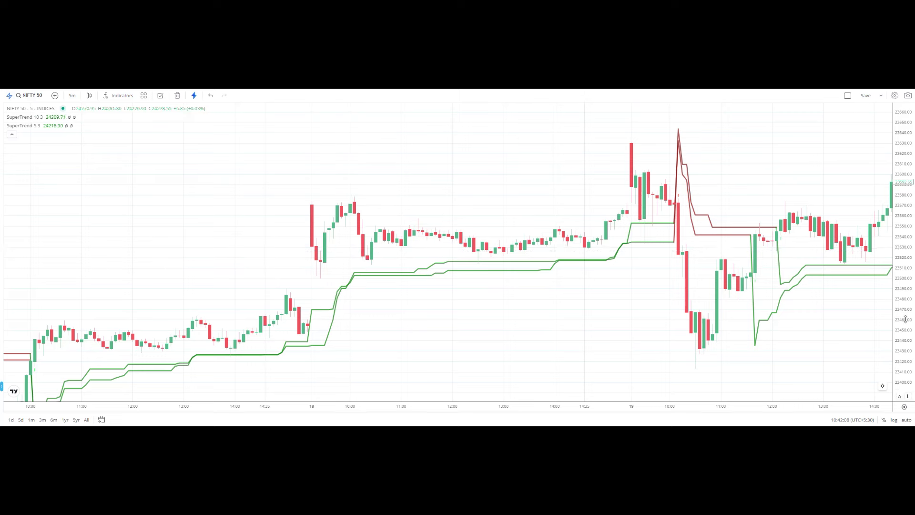
{"action": "scroll", "coordinate": [381, 261], "scroll_direction": "up", "scroll_amount": 2}
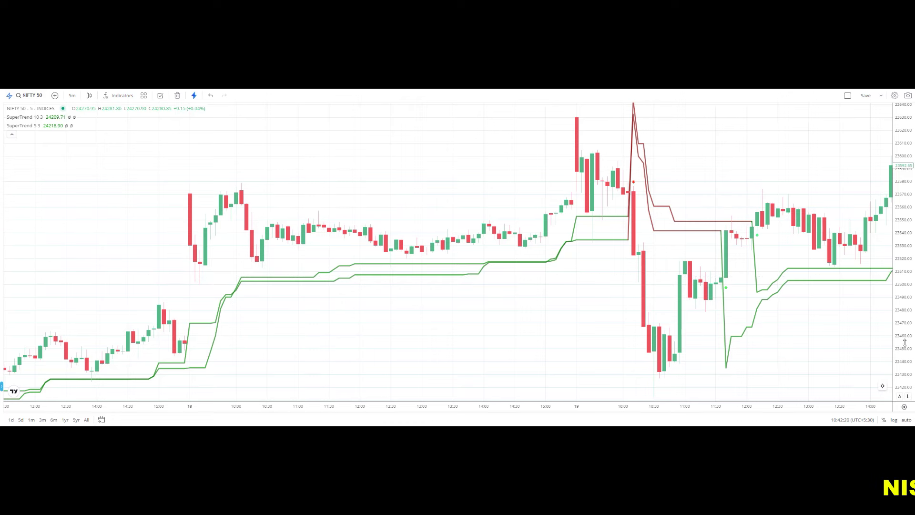
{"action": "left_click_drag", "start_coordinate": [907, 350], "coordinate": [904, 324]}
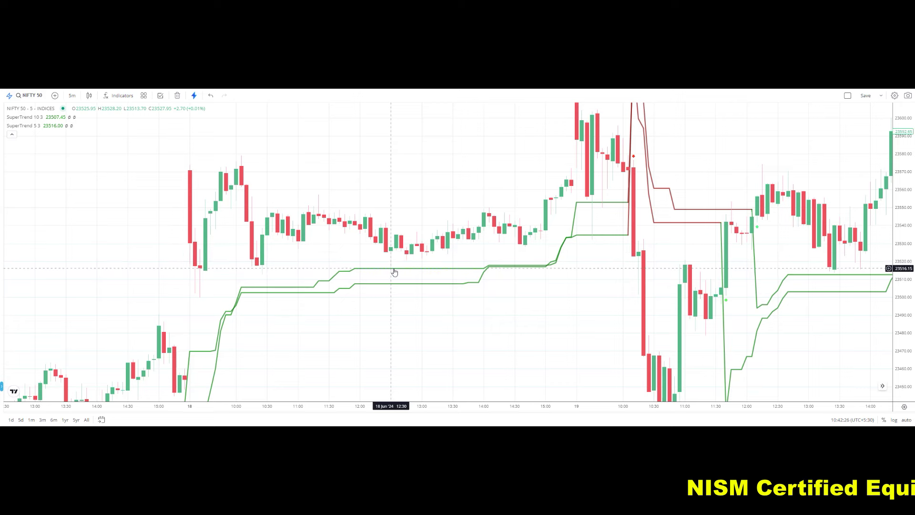
Check the chart and SuperTrend 5 3 settings, keeping Length 5 and Factor 3 unchanged
{"action": "double_click", "coordinate": [442, 270]}
{"action": "left_click", "coordinate": [555, 126]}
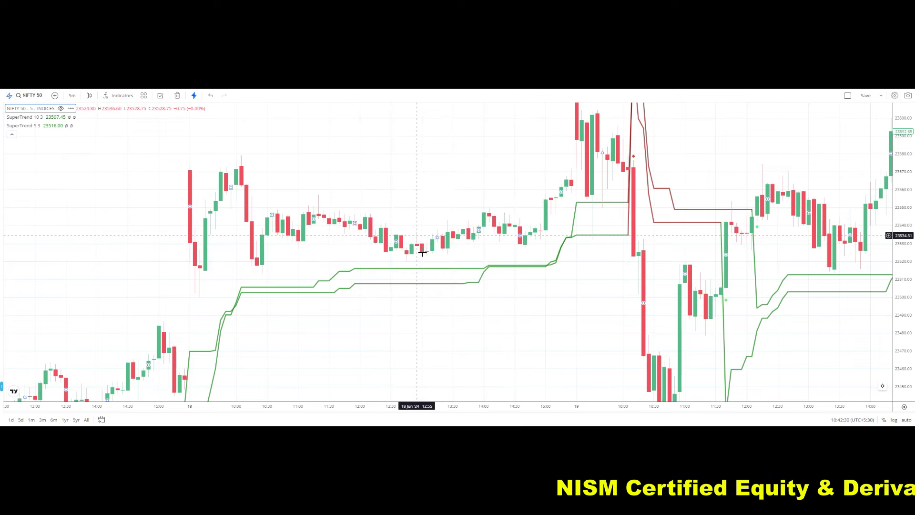
{"action": "double_click", "coordinate": [425, 271]}
{"action": "left_click", "coordinate": [422, 254]}
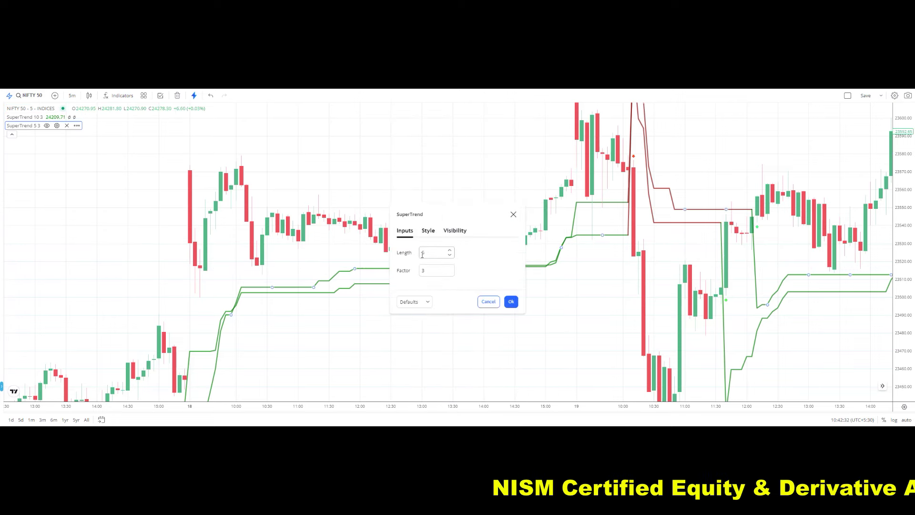
{"action": "left_click", "coordinate": [511, 302]}
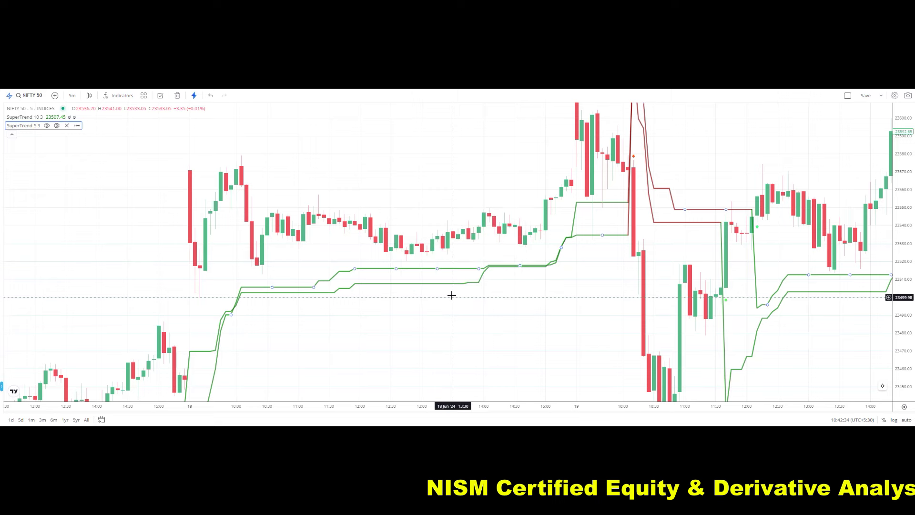
Zoom, rescale the price axis and pan to frame 18–20 June, including the 19 June drop
{"action": "scroll", "coordinate": [457, 298], "scroll_direction": "down", "scroll_amount": 2}
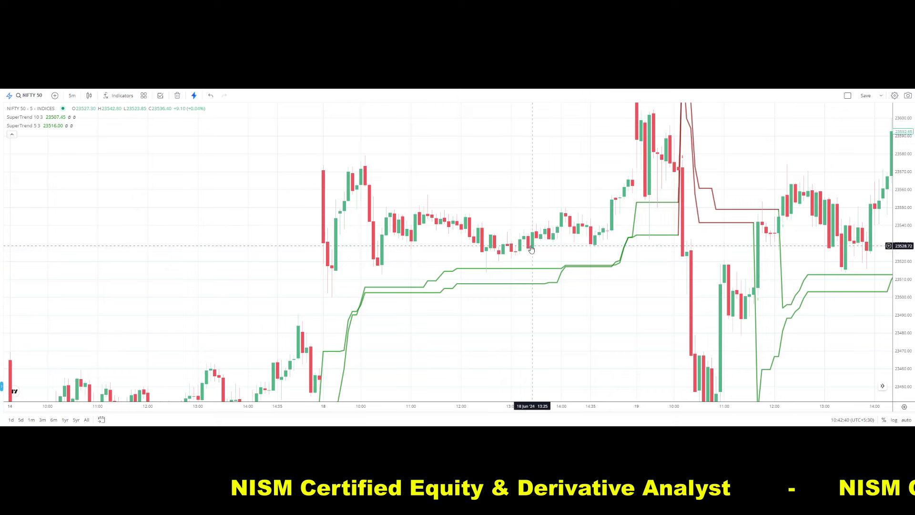
{"action": "scroll", "coordinate": [533, 258], "scroll_direction": "up", "scroll_amount": 2}
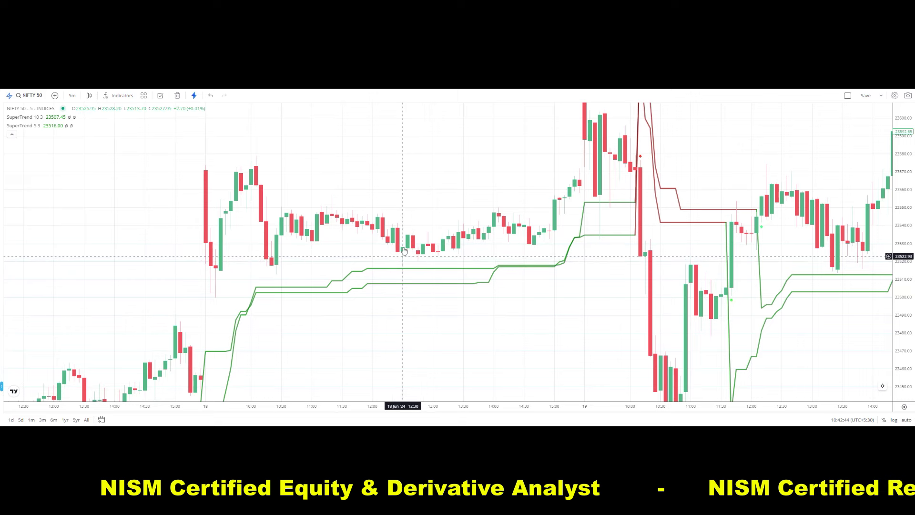
{"action": "left_click_drag", "start_coordinate": [901, 361], "coordinate": [473, 249]}
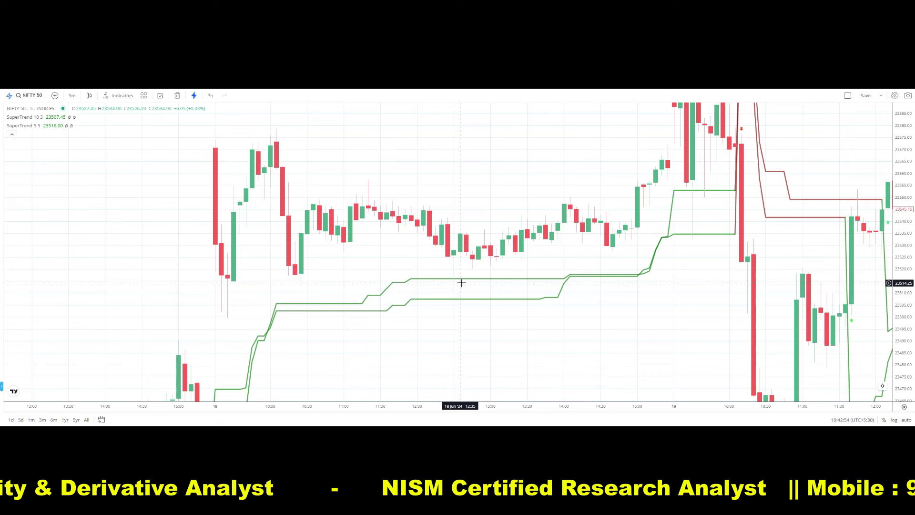
{"action": "left_click_drag", "start_coordinate": [476, 281], "coordinate": [529, 267]}
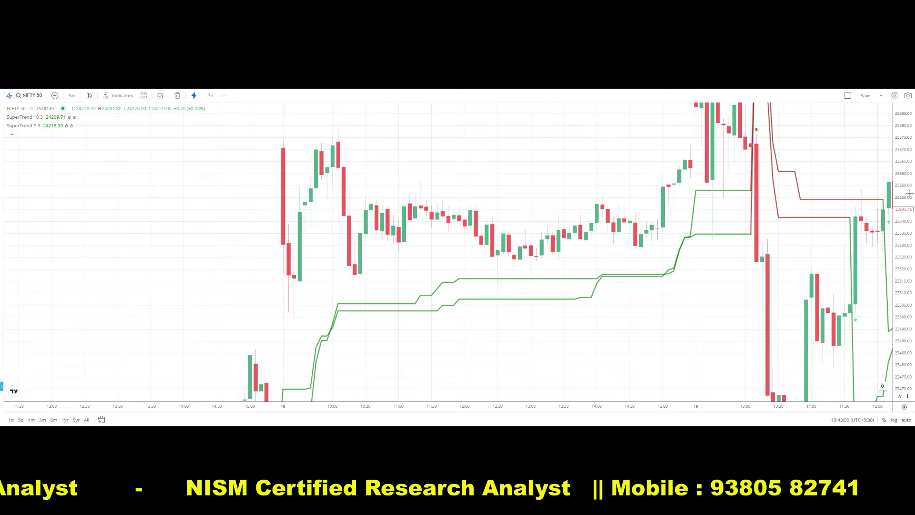
{"action": "left_click_drag", "start_coordinate": [908, 228], "coordinate": [902, 248]}
{"action": "left_click_drag", "start_coordinate": [599, 257], "coordinate": [447, 244]}
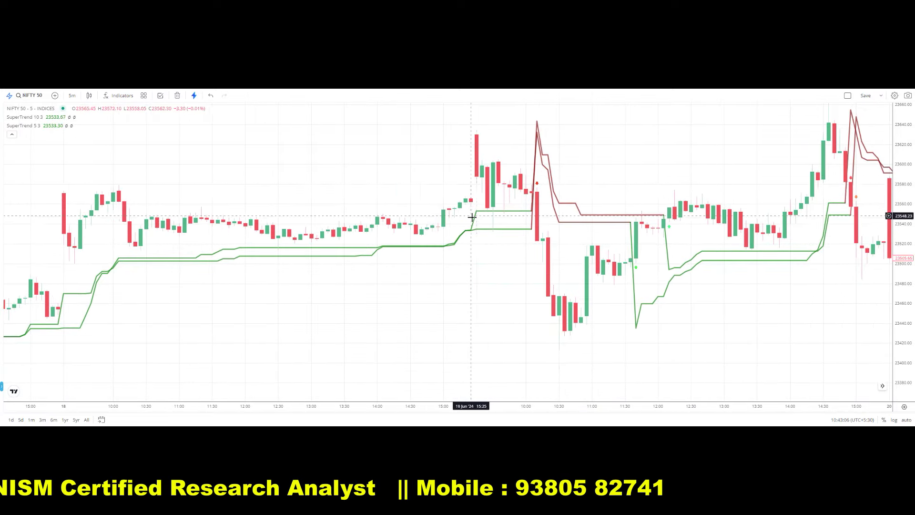
Pan the chart to centre the 19 June 10:15 flip of both SuperTrends to red
{"action": "left_click_drag", "start_coordinate": [477, 175], "coordinate": [339, 170]}
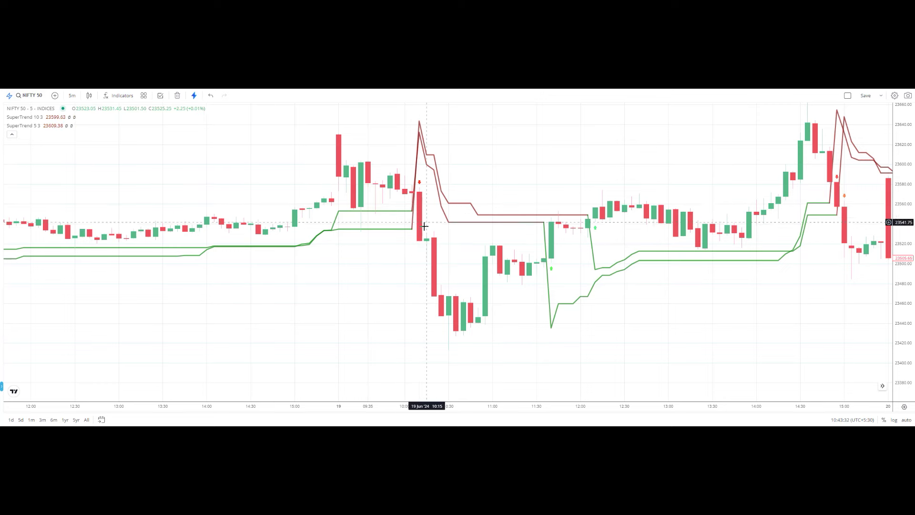
Zoom in on 19 June so both SuperTrends' midday flip back to green around 11:40 is visible
{"action": "scroll", "coordinate": [426, 231], "scroll_direction": "down", "scroll_amount": 1}
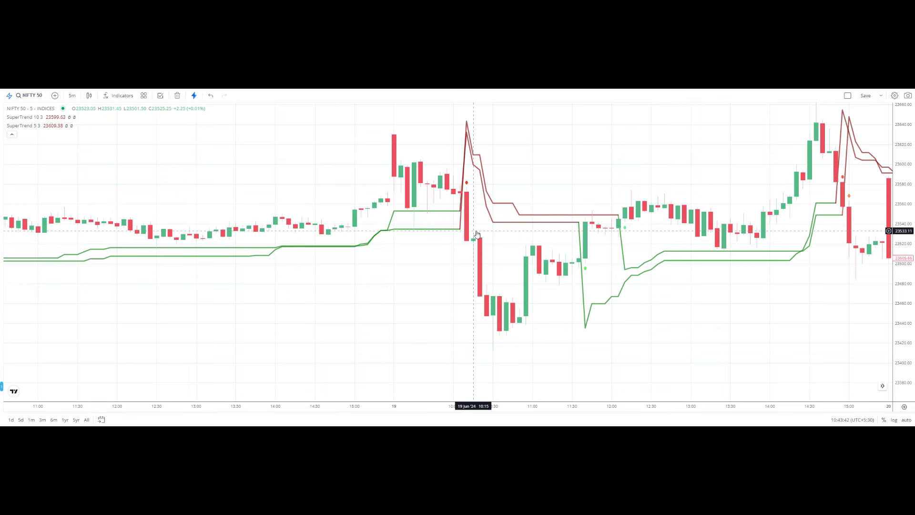
{"action": "scroll", "coordinate": [467, 211], "scroll_direction": "up", "scroll_amount": 3}
{"action": "scroll", "coordinate": [457, 229], "scroll_direction": "right", "scroll_amount": 3}
{"action": "scroll", "coordinate": [458, 228], "scroll_direction": "left", "scroll_amount": 4}
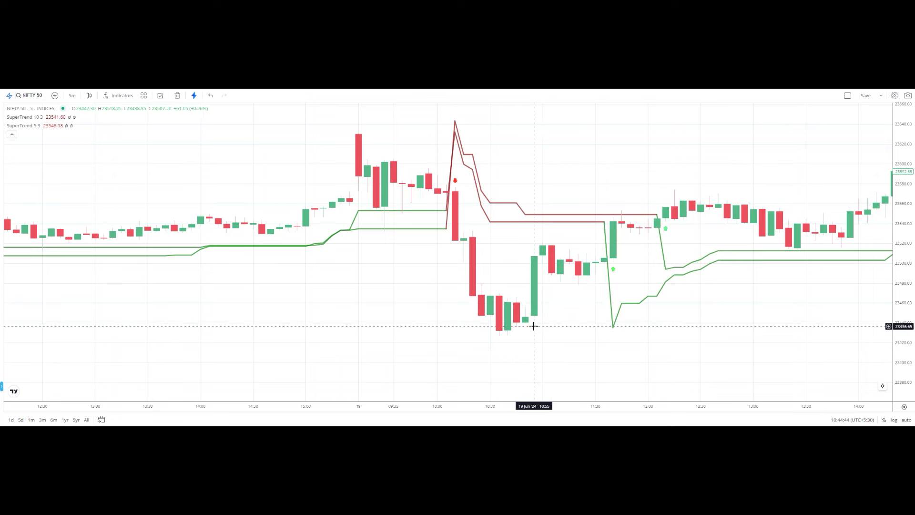
Pan the chart to newer bars and zoom out
{"action": "left_click_drag", "start_coordinate": [727, 280], "coordinate": [610, 282]}
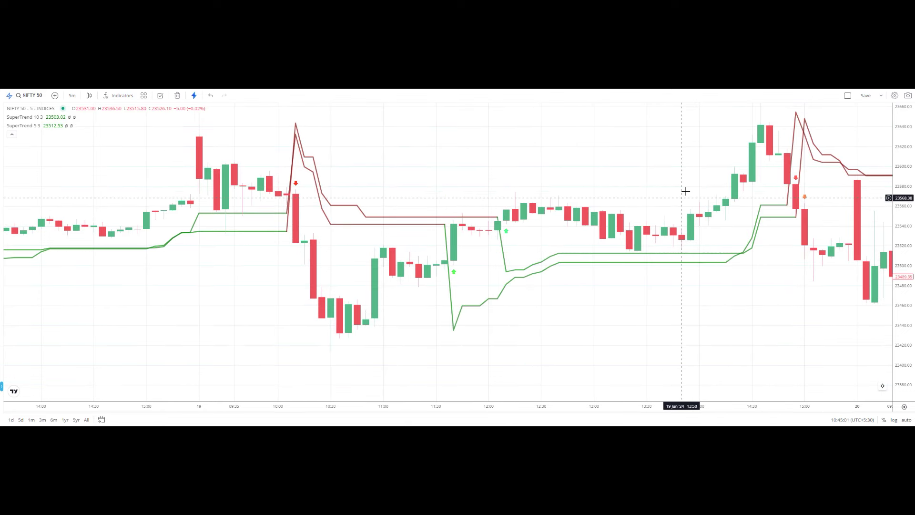
{"action": "scroll", "coordinate": [686, 200], "scroll_direction": "down", "scroll_amount": 1}
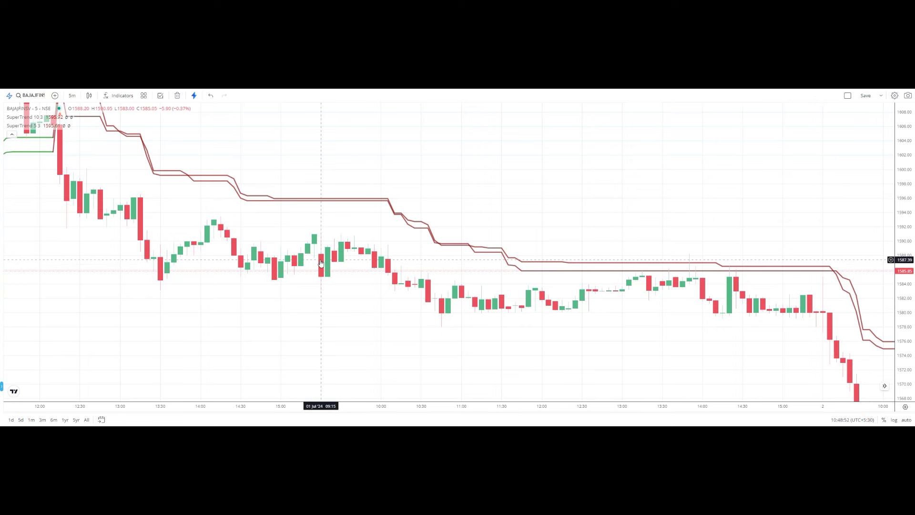
Pan forward to 2 July and shift the price range to show the lows and the rebound toward 1575
{"action": "scroll", "coordinate": [319, 259], "scroll_direction": "down", "scroll_amount": 2}
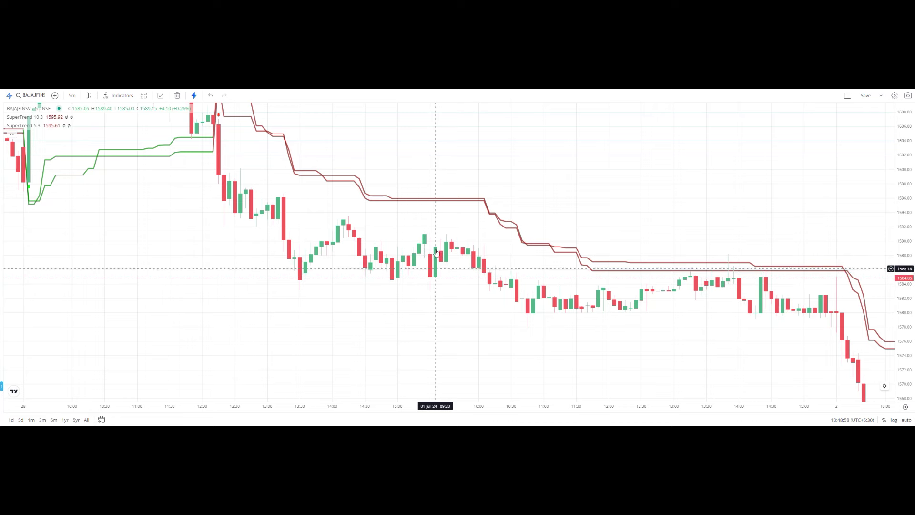
{"action": "left_click_drag", "start_coordinate": [533, 263], "coordinate": [421, 259]}
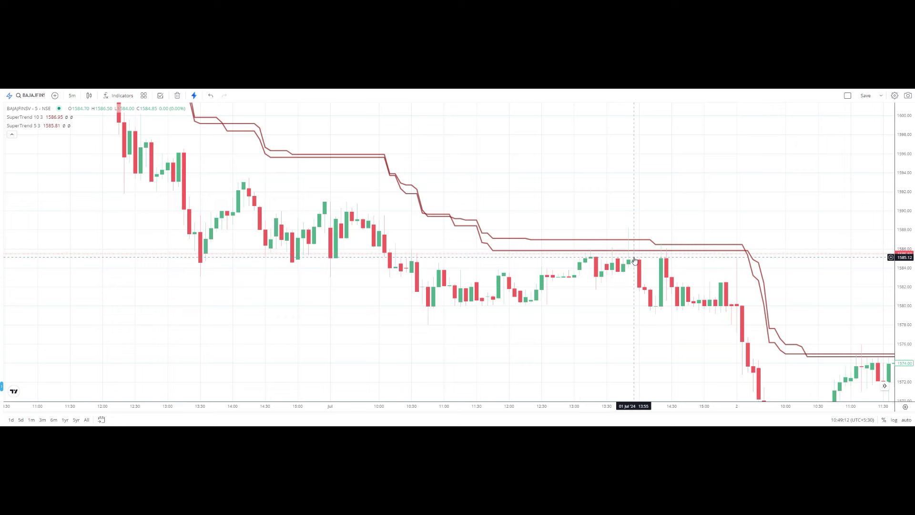
{"action": "scroll", "coordinate": [617, 218], "scroll_direction": "right", "scroll_amount": 3}
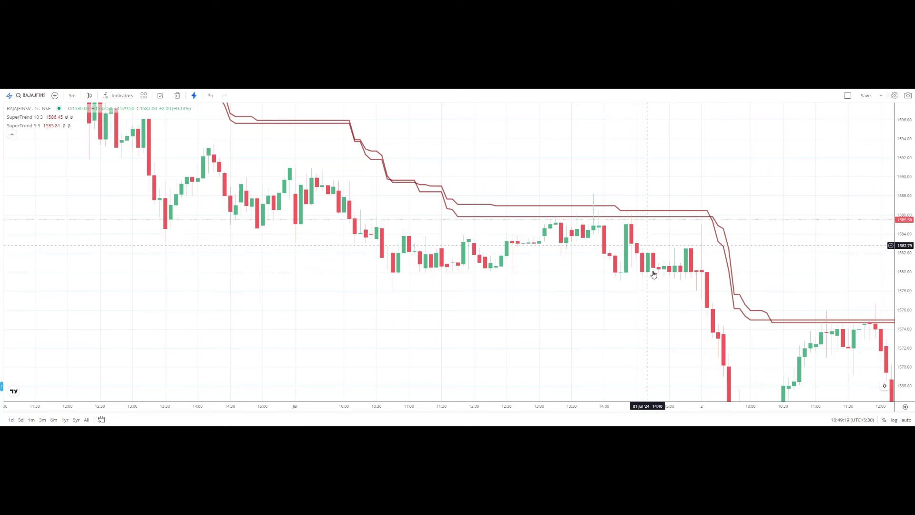
{"action": "left_click_drag", "start_coordinate": [655, 276], "coordinate": [502, 224]}
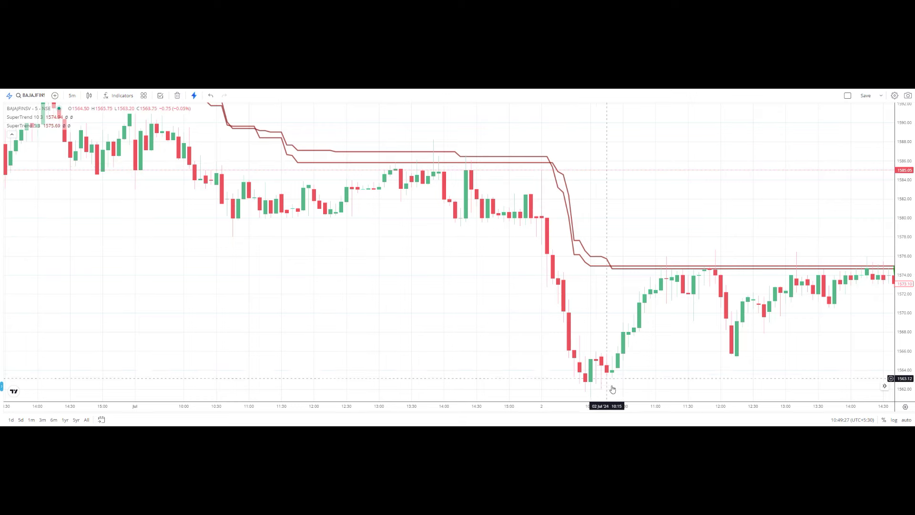
{"action": "left_click_drag", "start_coordinate": [613, 389], "coordinate": [604, 329]}
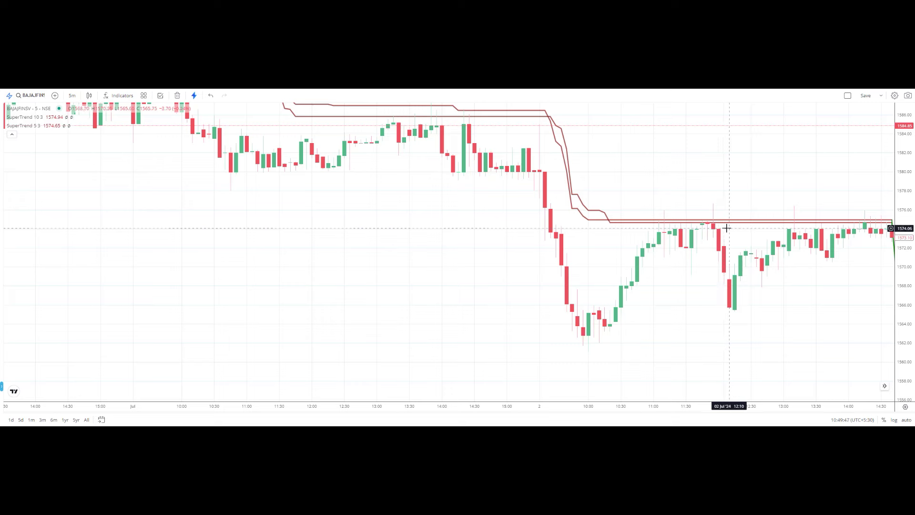
Zoom and pan to centre the 2 July 14:45 red-to-green SuperTrend flip and the 3 July bars
{"action": "scroll", "coordinate": [715, 238], "scroll_direction": "up", "scroll_amount": 2}
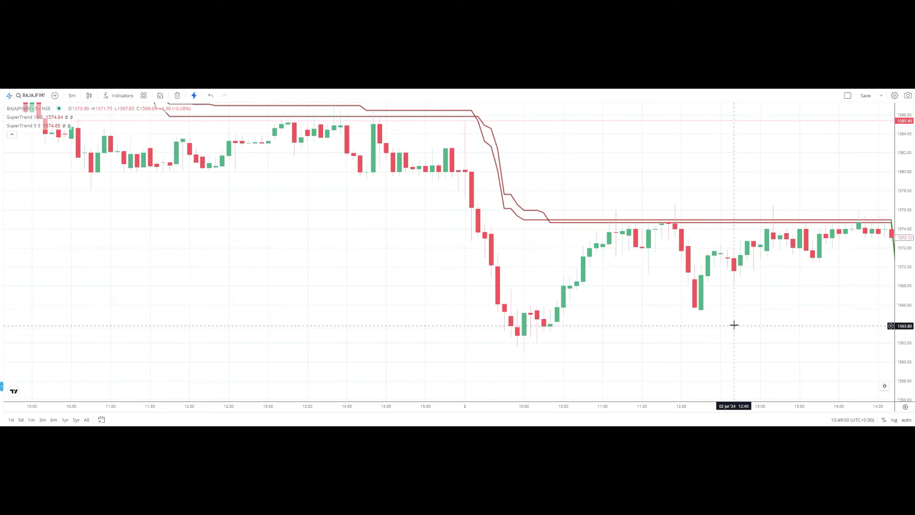
{"action": "scroll", "coordinate": [732, 324], "scroll_direction": "down", "scroll_amount": 2}
{"action": "left_click_drag", "start_coordinate": [733, 310], "coordinate": [654, 320]}
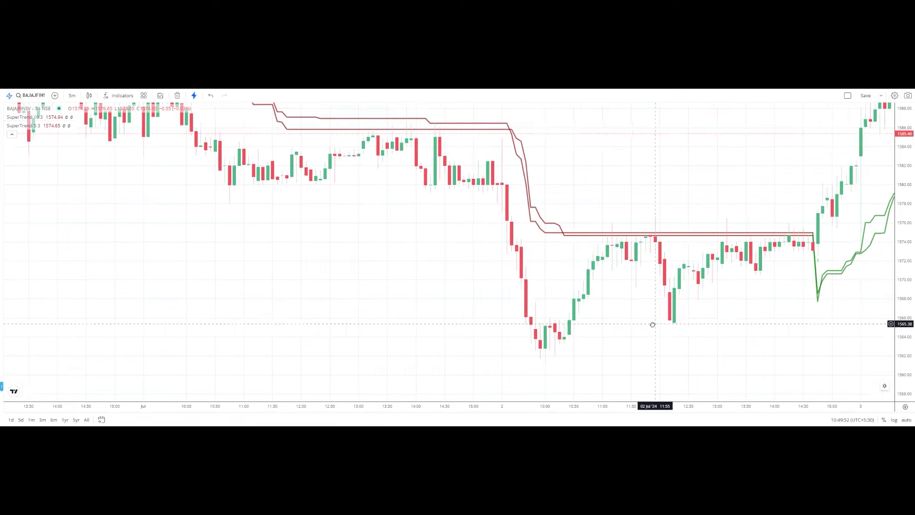
{"action": "left_click_drag", "start_coordinate": [726, 311], "coordinate": [659, 330]}
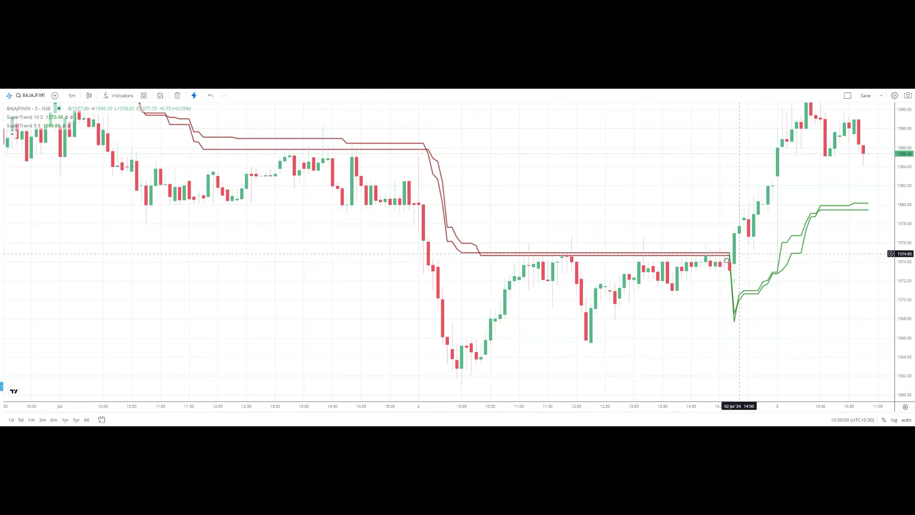
{"action": "left_click_drag", "start_coordinate": [733, 258], "coordinate": [690, 270]}
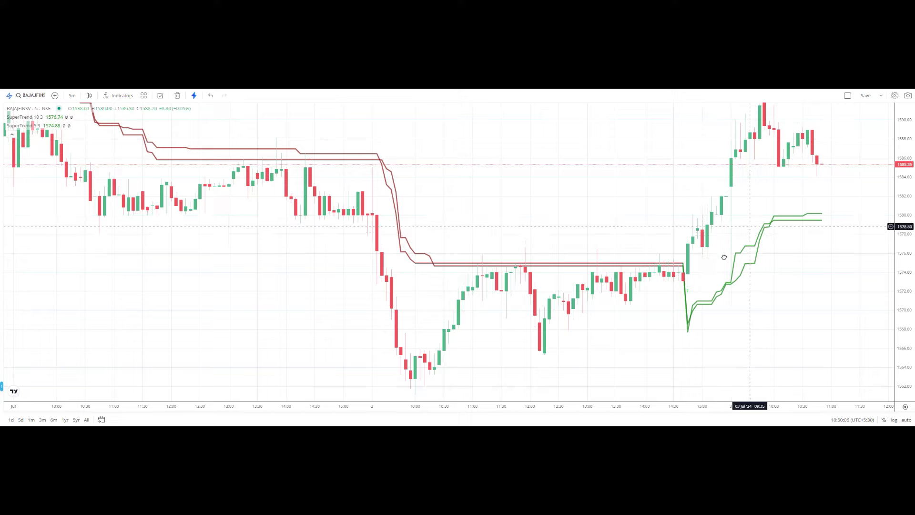
{"action": "scroll", "coordinate": [696, 242], "scroll_direction": "up", "scroll_amount": 4}
{"action": "left_click_drag", "start_coordinate": [696, 260], "coordinate": [537, 269]}
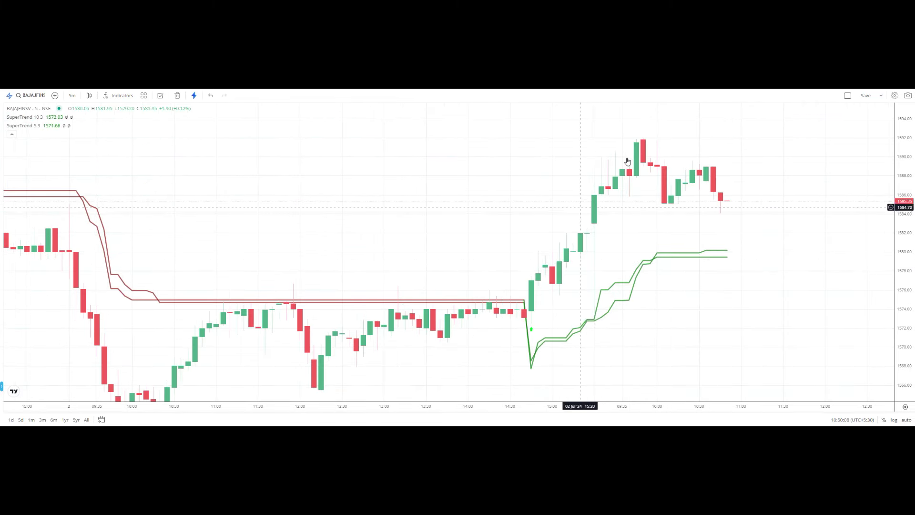